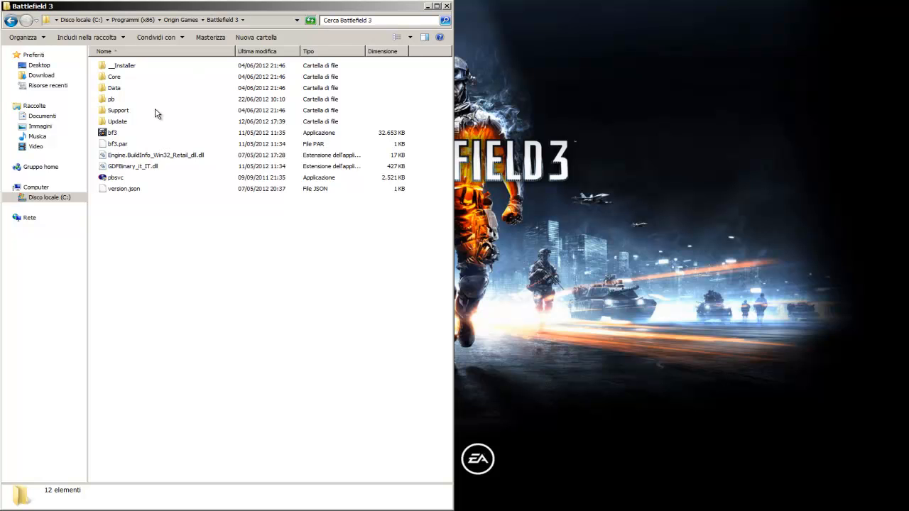
Run pbsvc from the Battlefield 3 folder, un-install the PunkBuster service and finish the setup.
left_click(122, 182)
double_click(122, 182)
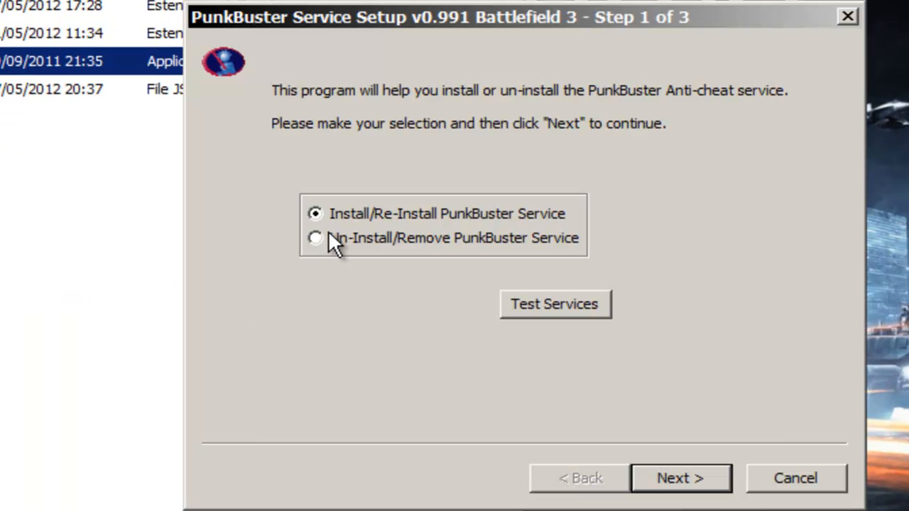
left_click(314, 238)
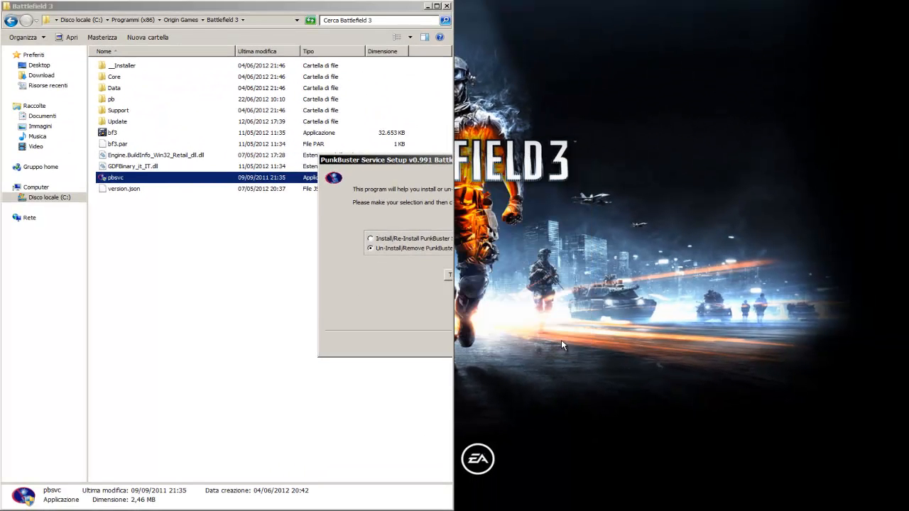
left_click(567, 346)
left_click(334, 384)
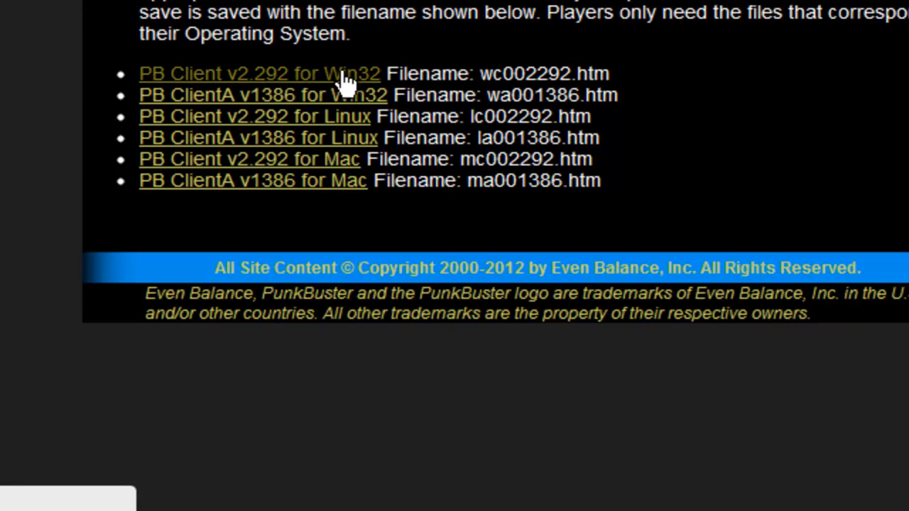
Open the PB ClientA v1386 for Win32 link in a new browser tab.
right_click(274, 76)
key("Escape")
right_click(270, 95)
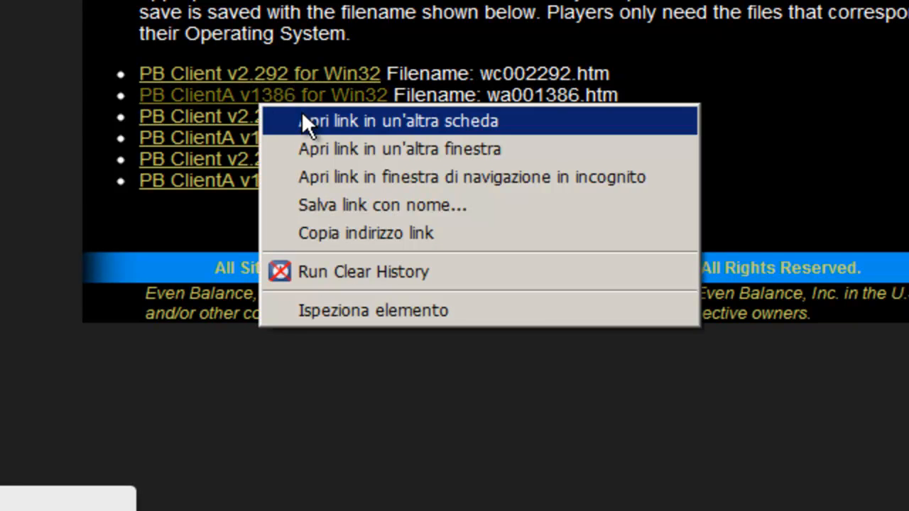
left_click(398, 118)
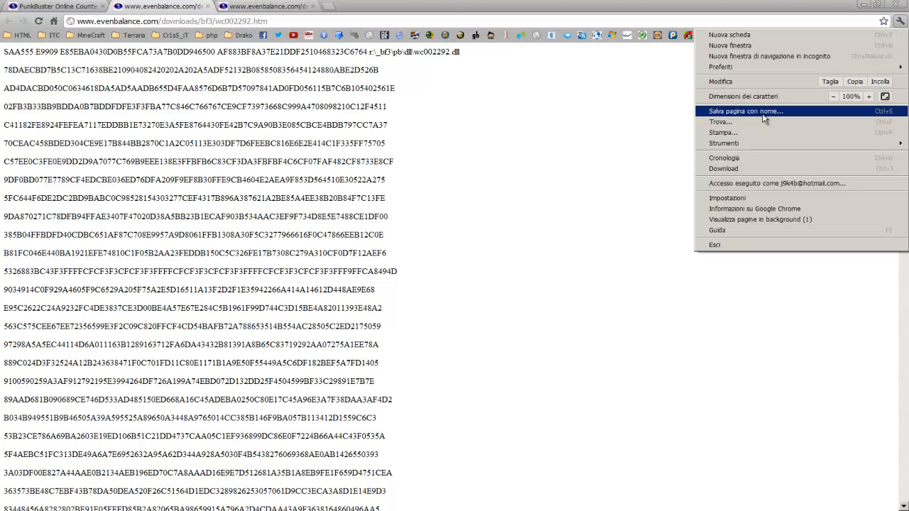
Start saving the wc002292 page and navigate the save dialog to Battlefield 3\pb\htm.
left_click(765, 113)
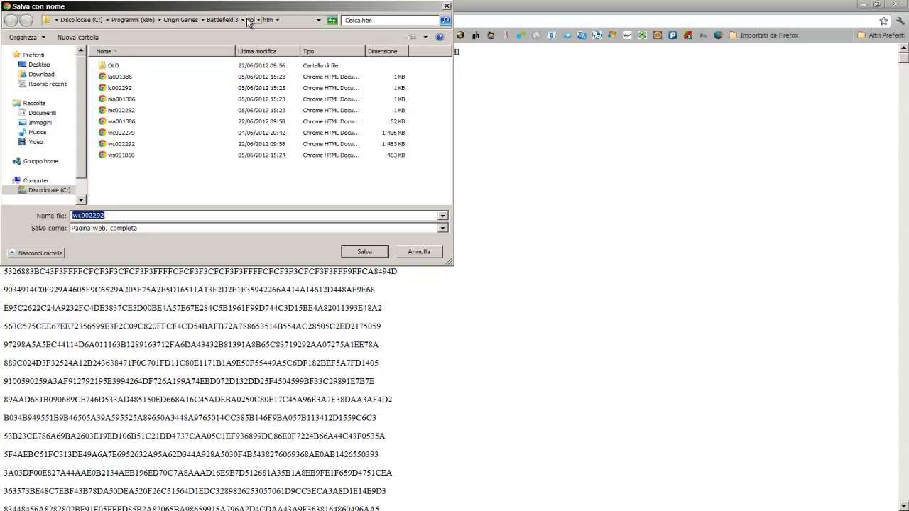
left_click(222, 20)
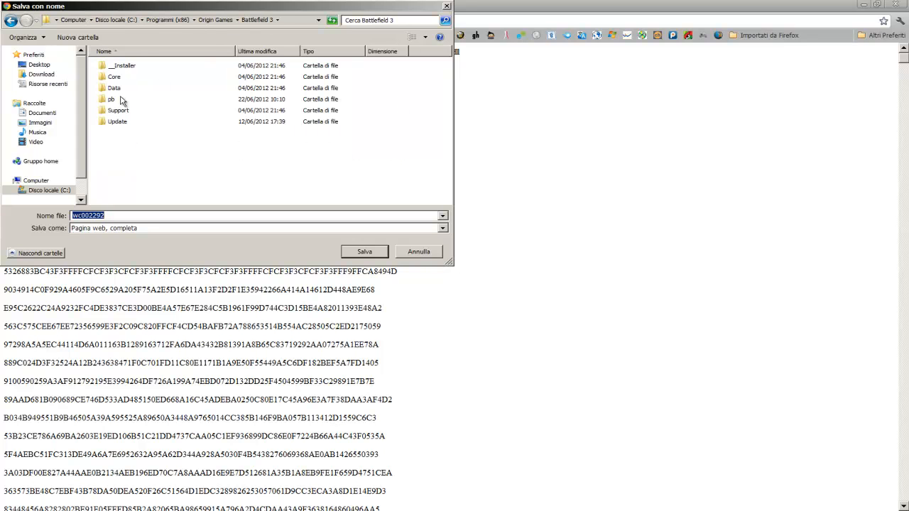
double_click(111, 99)
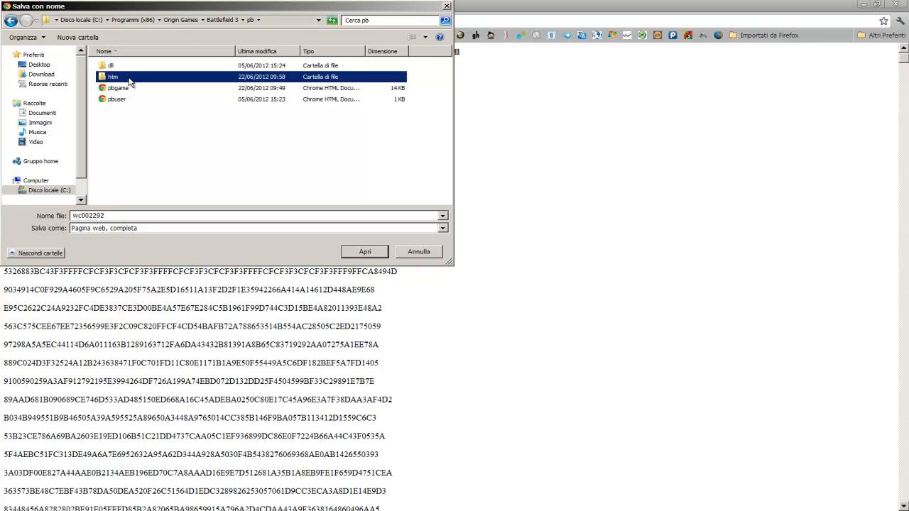
double_click(112, 77)
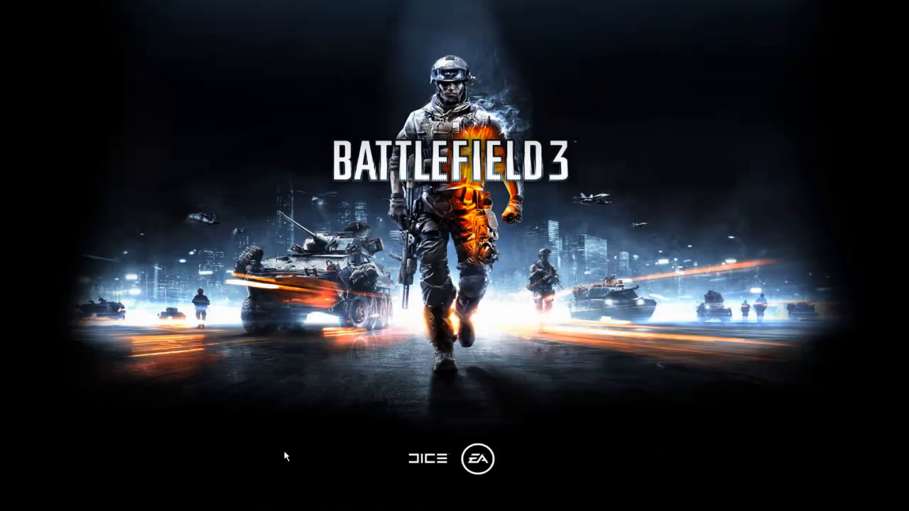
Select the pbsvc setup file in the Battlefield 3 folder to reinstall the service.
left_click(205, 504)
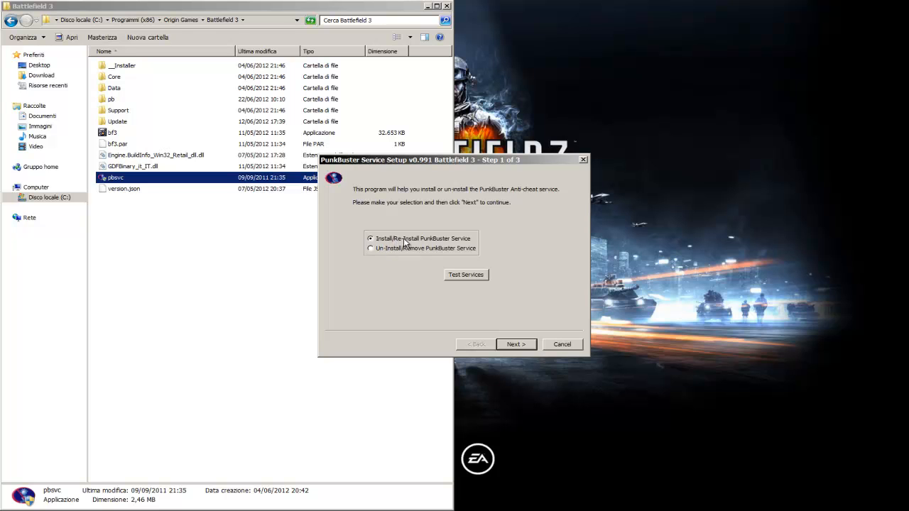
Cancel the service setup and close the Battlefield 3 Explorer window.
left_click(564, 344)
left_click(270, 234)
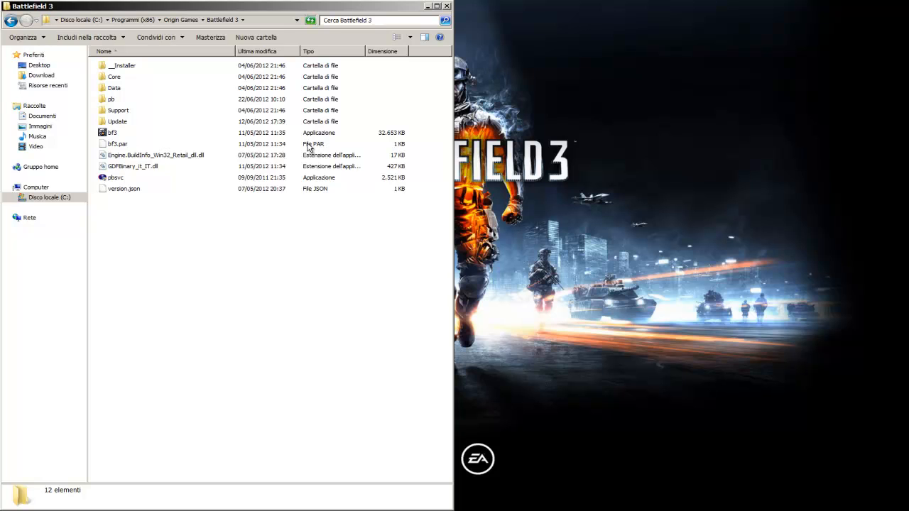
left_click(435, 6)
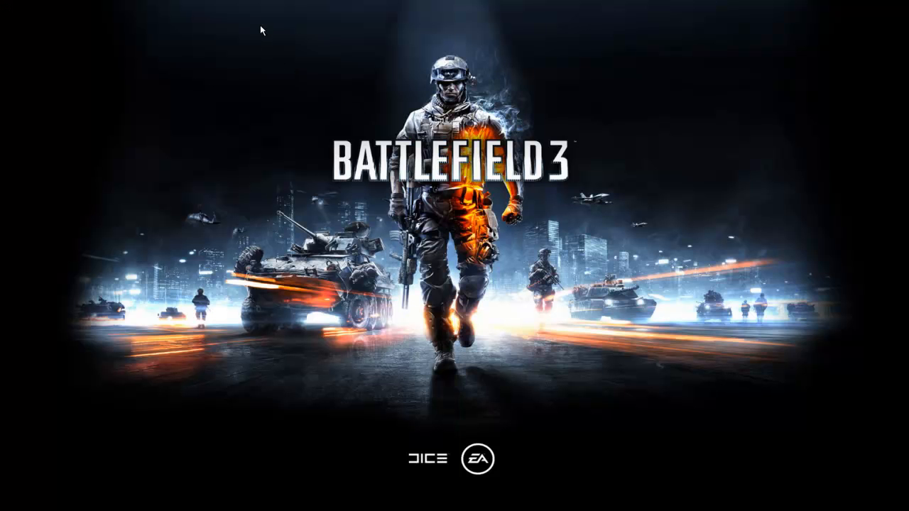